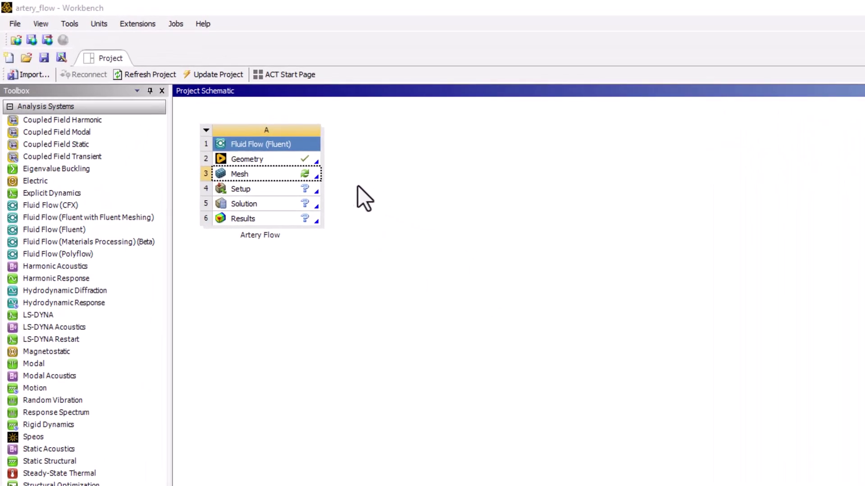
# Step: Open the Artery Flow system's Mesh cell (A3) in the Meshing application
pyautogui.doubleClick(261, 173)
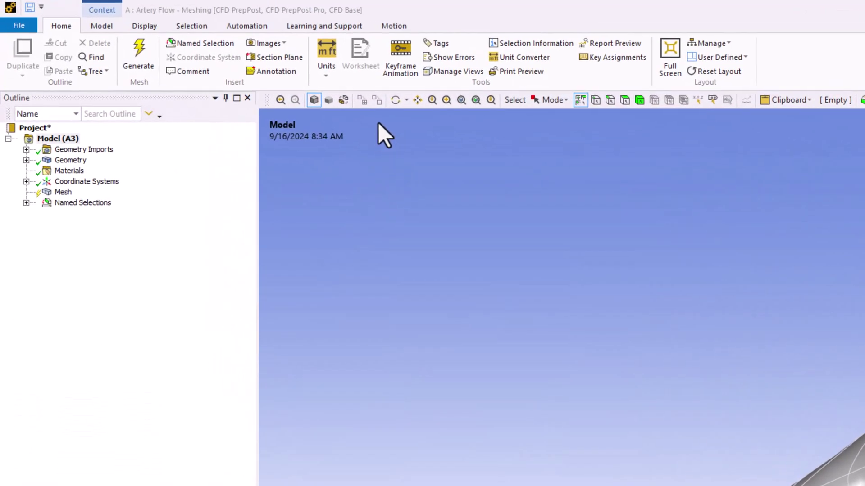
# Step: Verify that the active unit system is Metric (mm, kg, N, s, mV, mA)
pyautogui.click(323, 65)
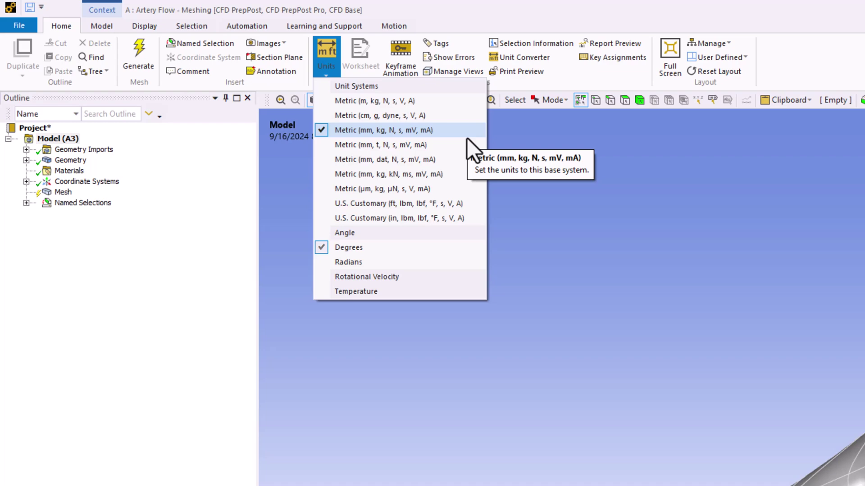
pyautogui.click(563, 157)
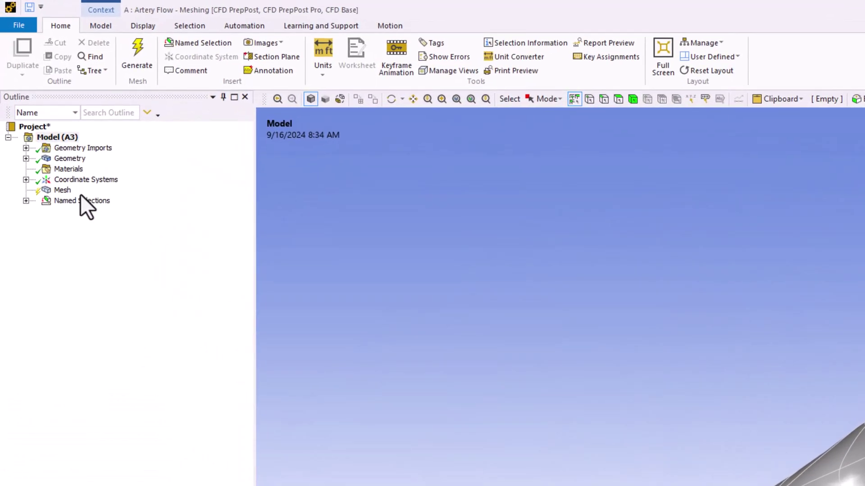
# Step: Generate a default tetrahedral mesh over the artery at the 2.9366 mm default element size
pyautogui.click(66, 191)
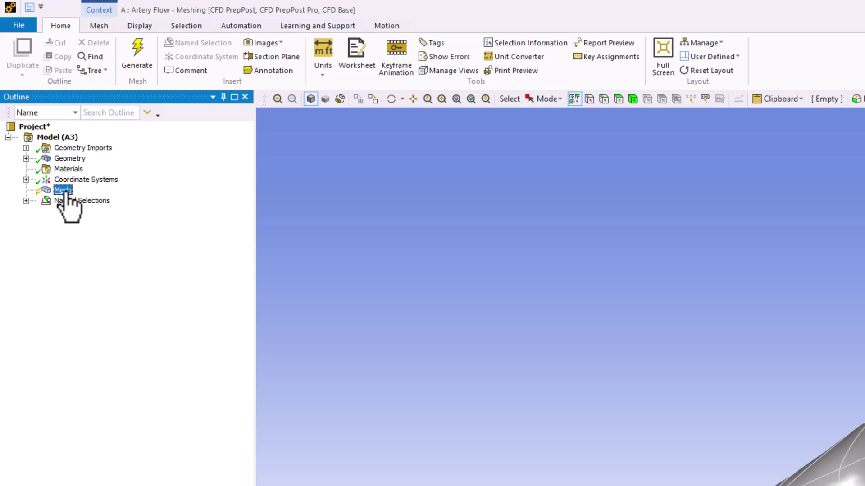
pyautogui.click(137, 57)
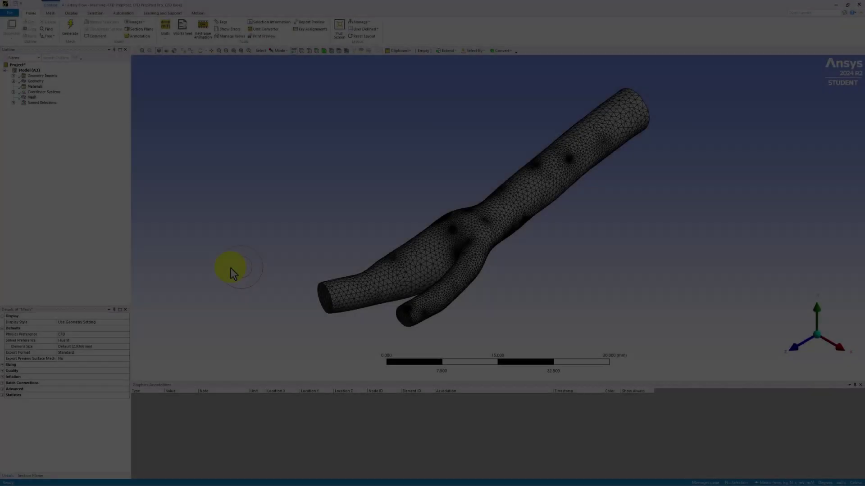
pyautogui.click(231, 269)
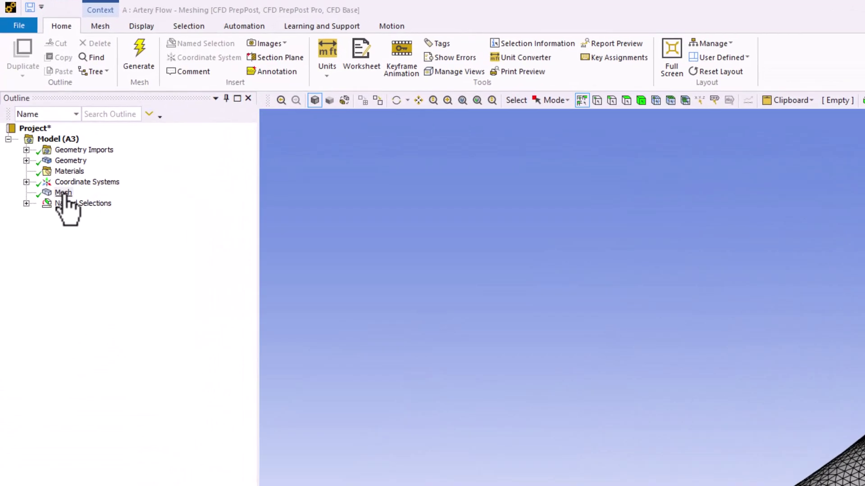
# Step: Change the global mesh element size to 1 mm
pyautogui.click(52, 157)
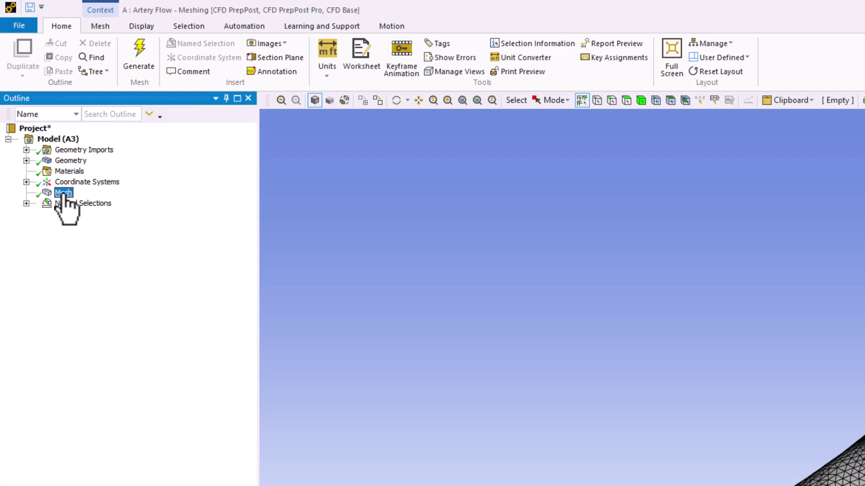
pyautogui.click(299, 367)
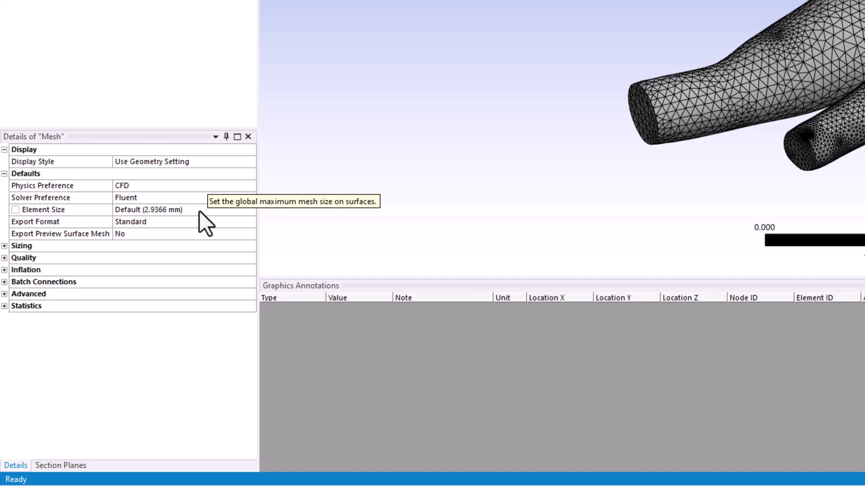
pyautogui.click(200, 210)
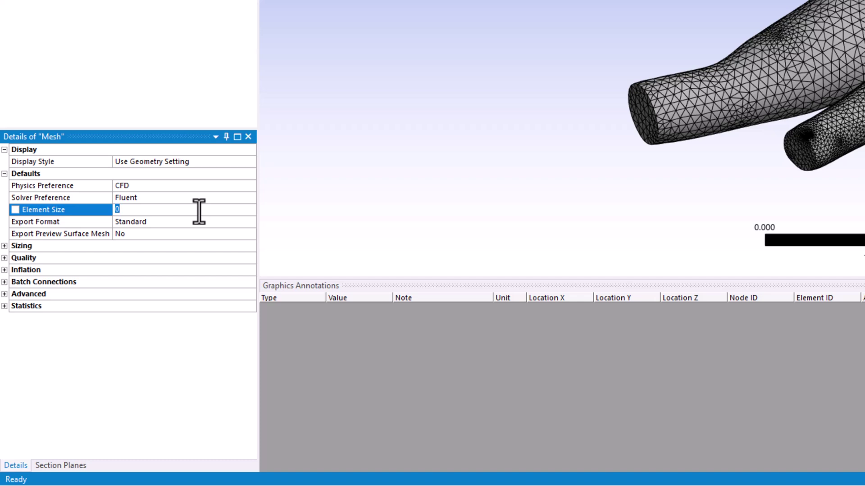
pyautogui.write('1')
pyautogui.click(325, 191)
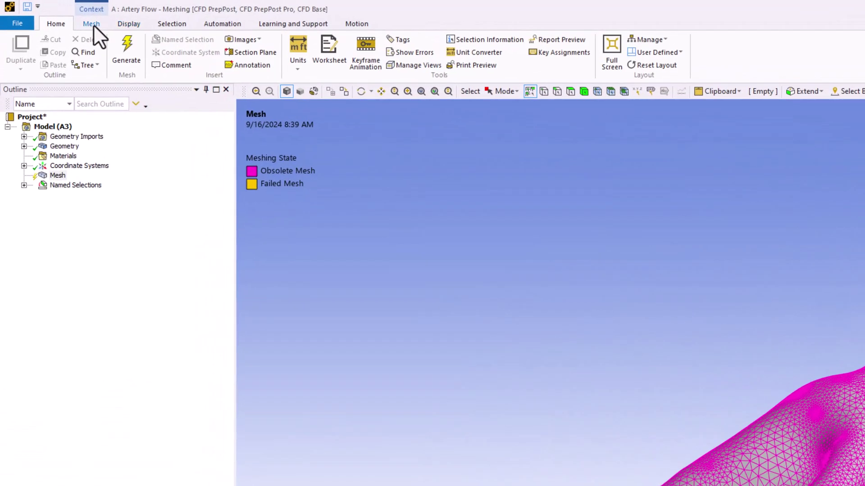
# Step: Add a Body Sizing control scoped to the artery body with a 1 mm element size
pyautogui.click(93, 25)
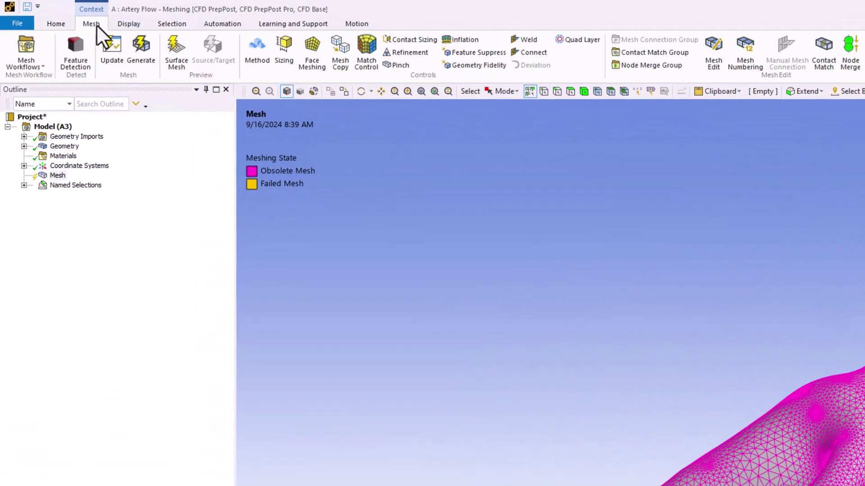
pyautogui.click(290, 69)
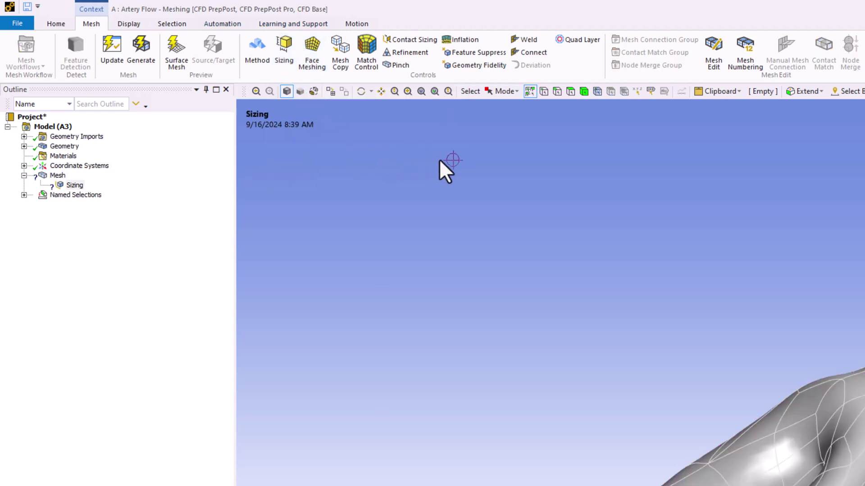
pyautogui.click(587, 93)
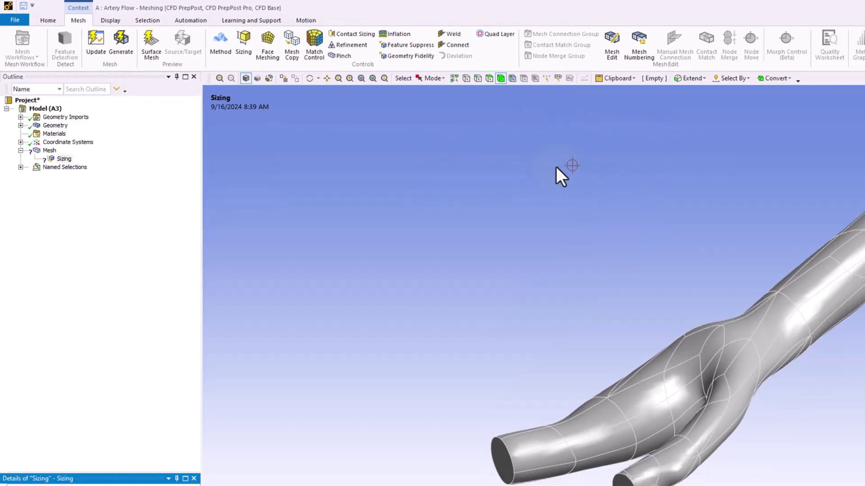
pyautogui.click(654, 197)
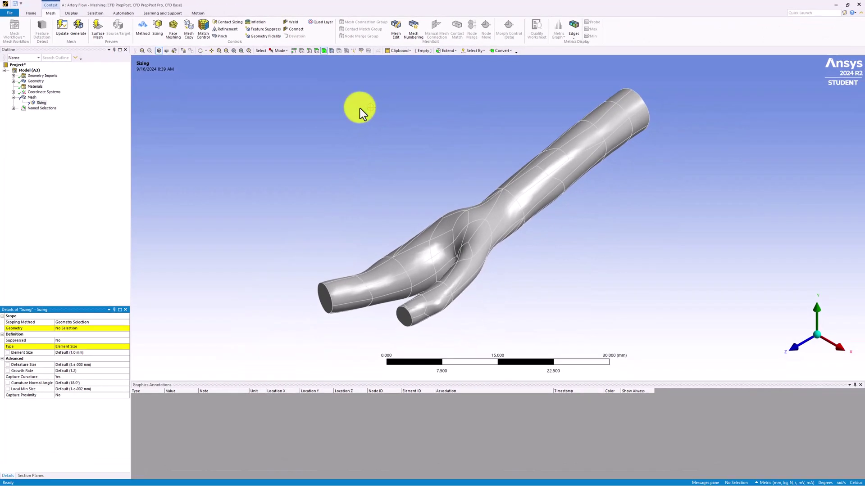
pyautogui.click(513, 199)
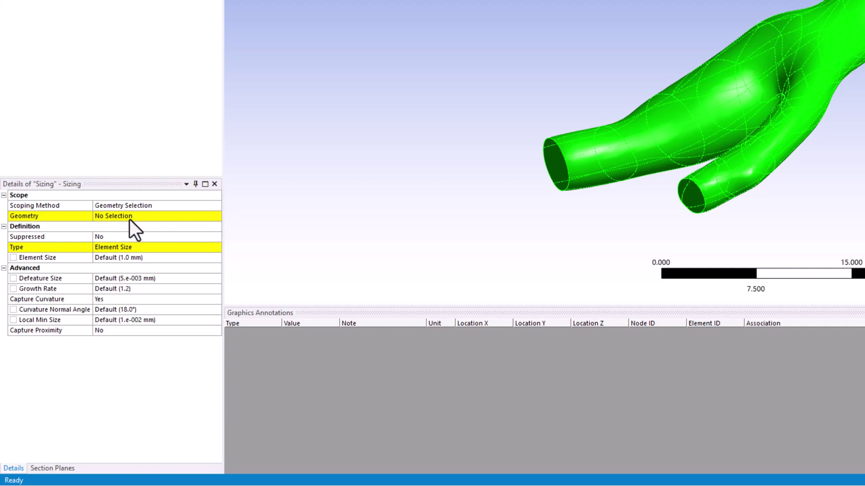
pyautogui.click(128, 218)
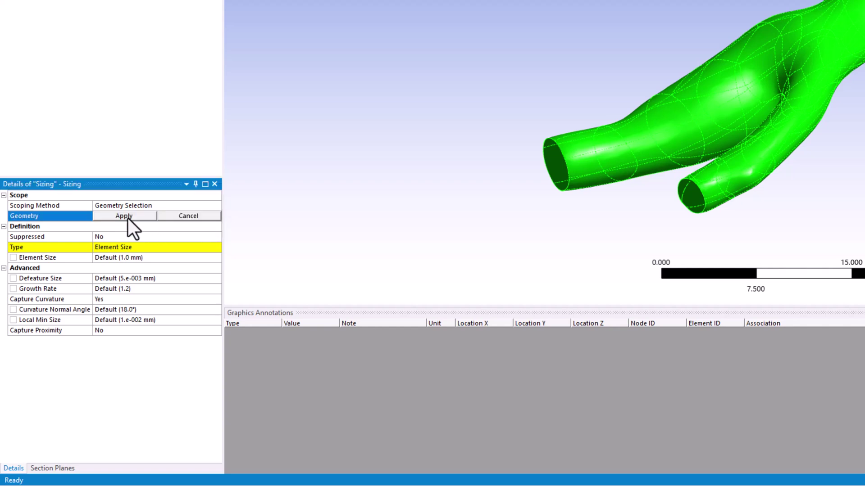
pyautogui.click(128, 218)
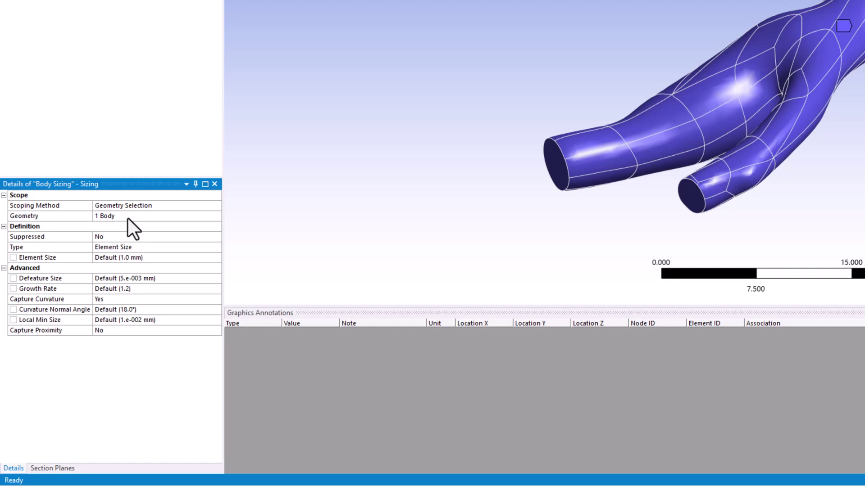
pyautogui.click(151, 258)
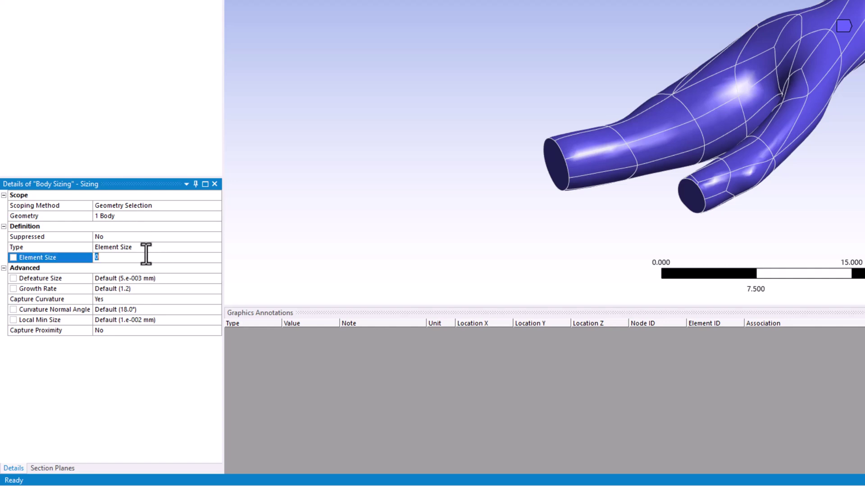
pyautogui.write('1')
pyautogui.press('Return')
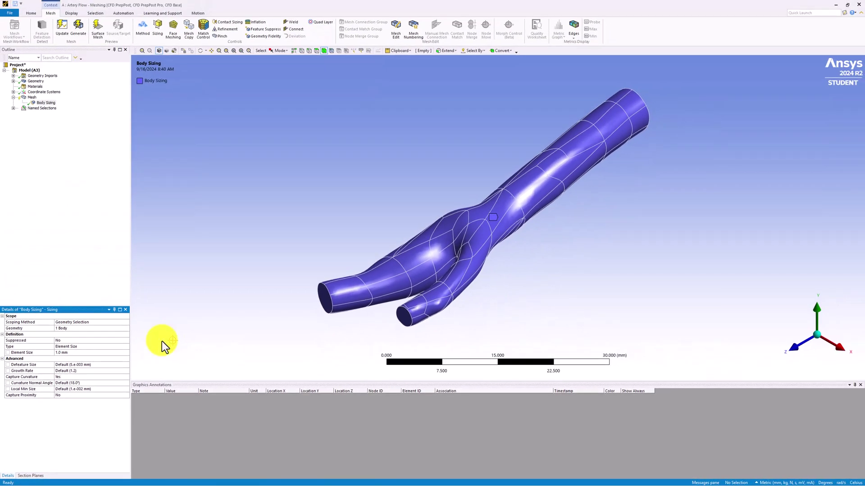
pyautogui.click(146, 329)
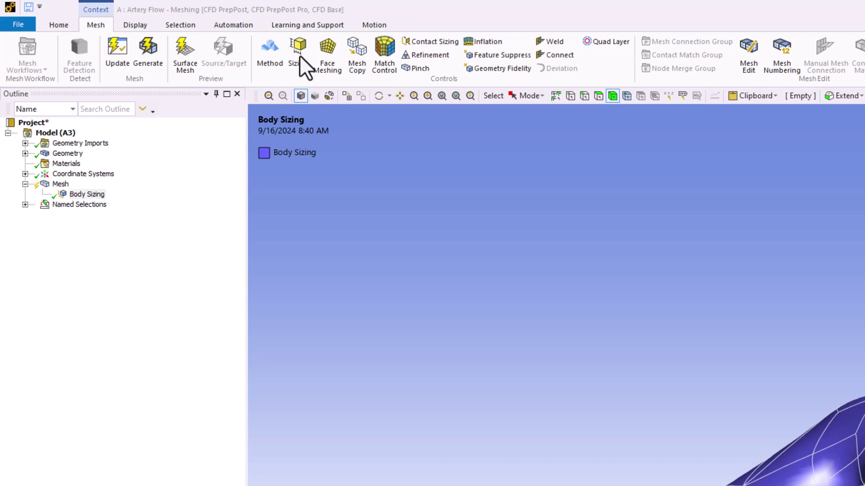
# Step: Add a second Body Sizing on the artery body and switch its type to Sphere of Influence
pyautogui.click(299, 52)
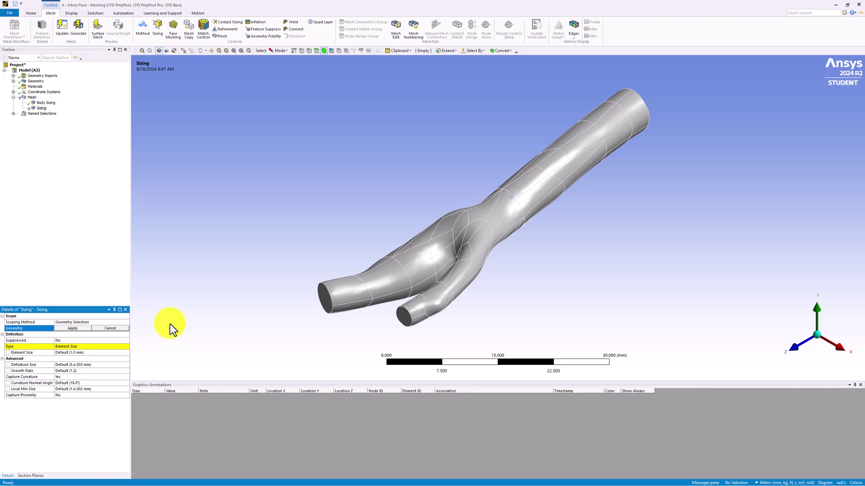
pyautogui.click(439, 233)
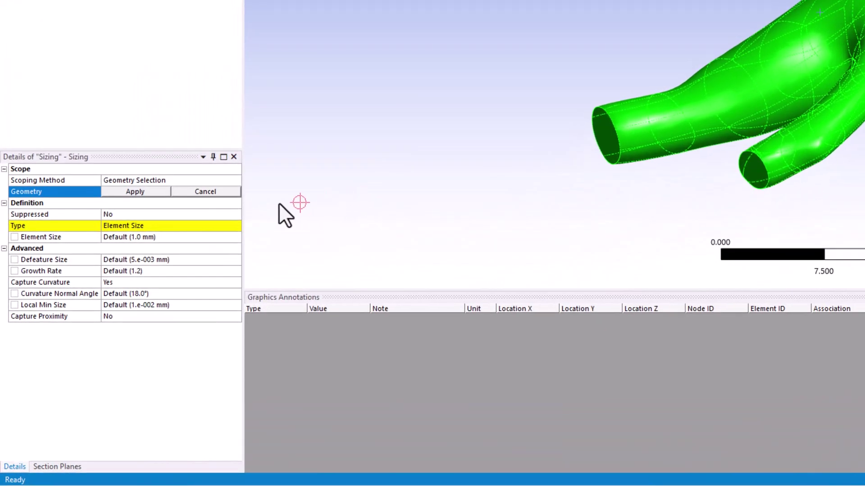
pyautogui.click(134, 192)
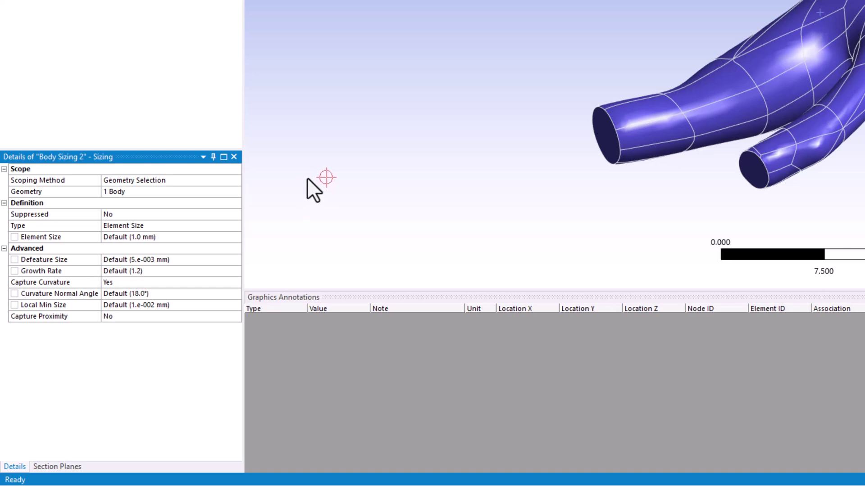
pyautogui.click(225, 225)
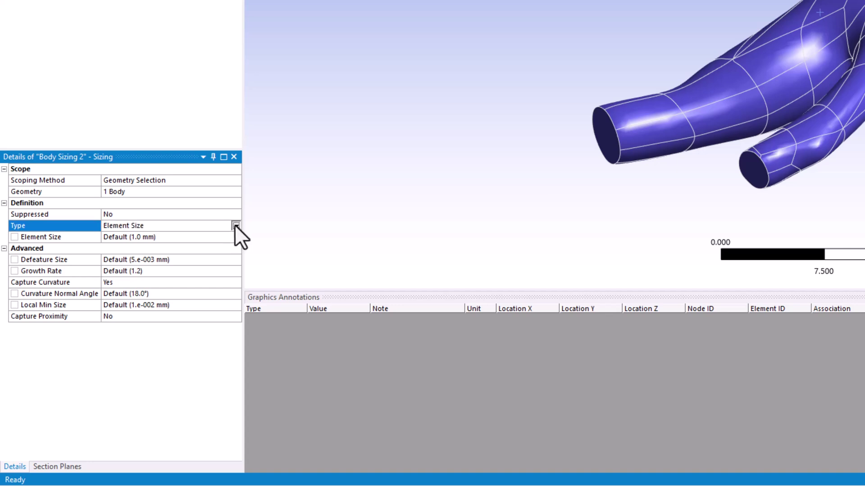
pyautogui.click(235, 226)
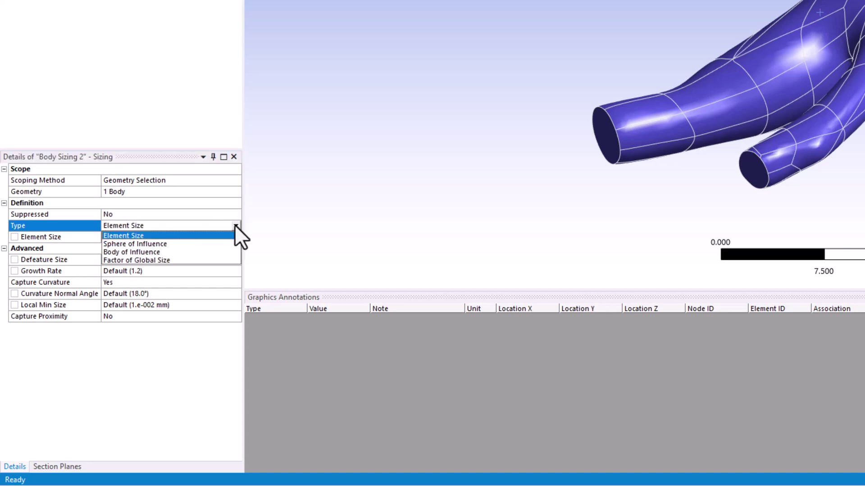
pyautogui.click(215, 243)
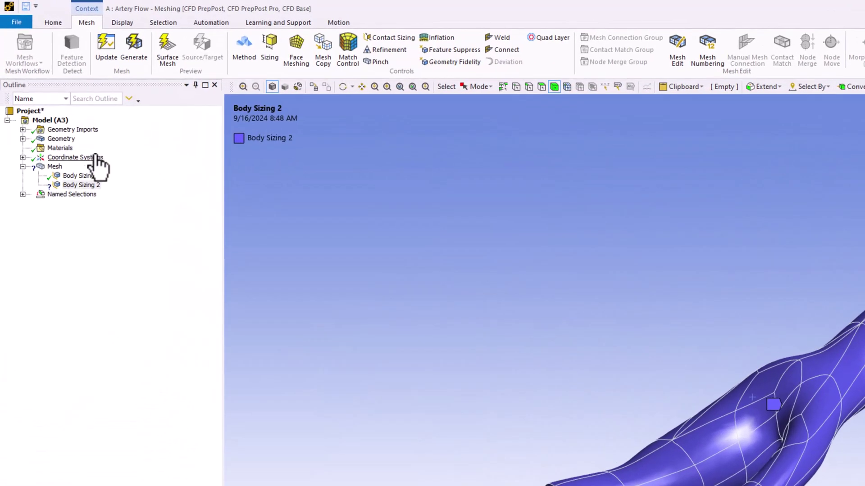
# Step: Insert a new coordinate system with its origin placed on the artery body
pyautogui.rightClick(95, 157)
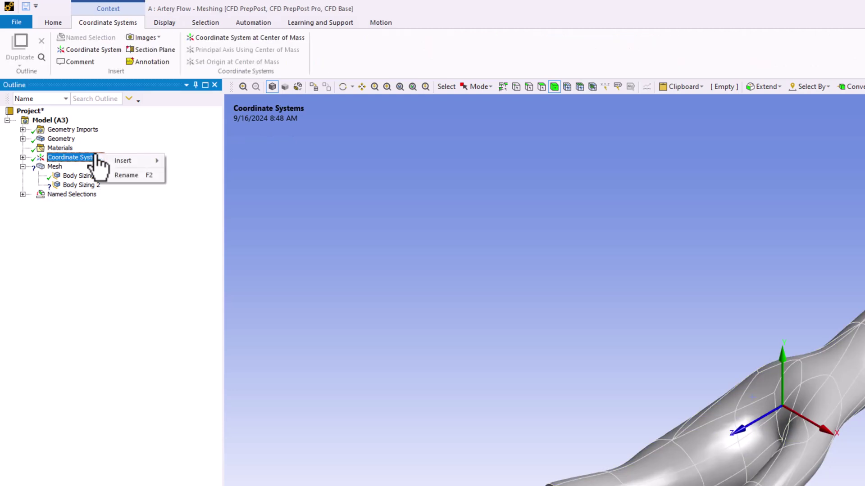
pyautogui.moveTo(117, 161)
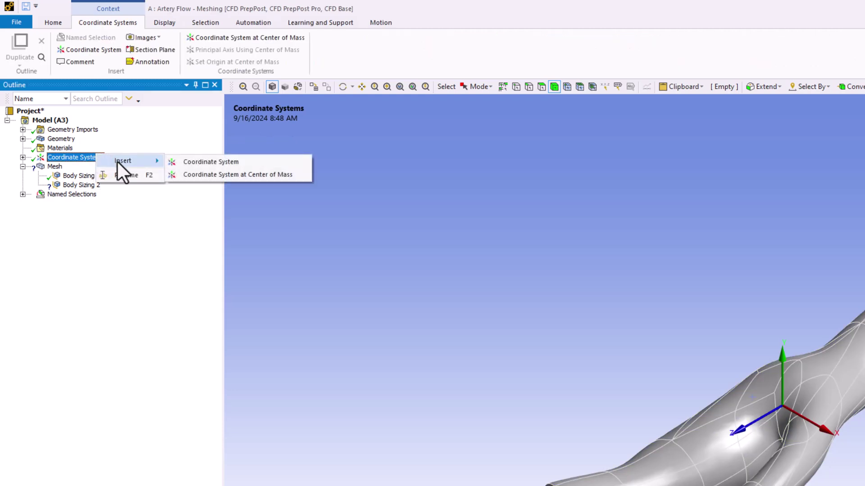
pyautogui.click(267, 163)
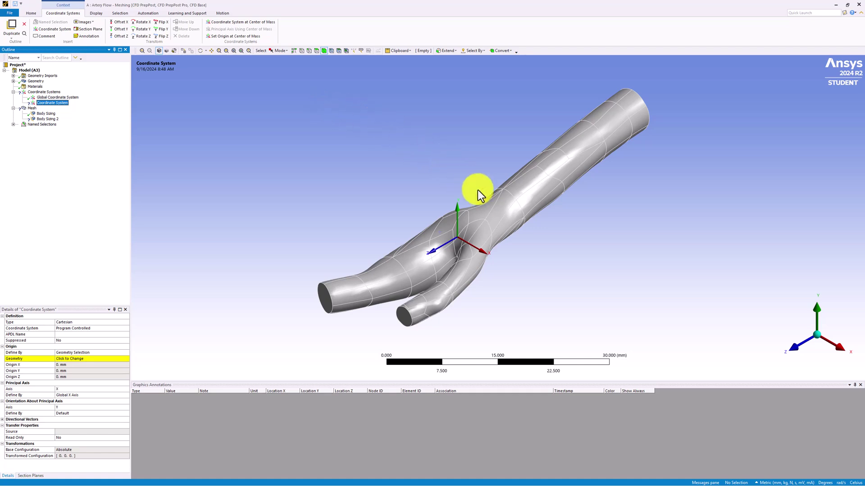
pyautogui.click(496, 215)
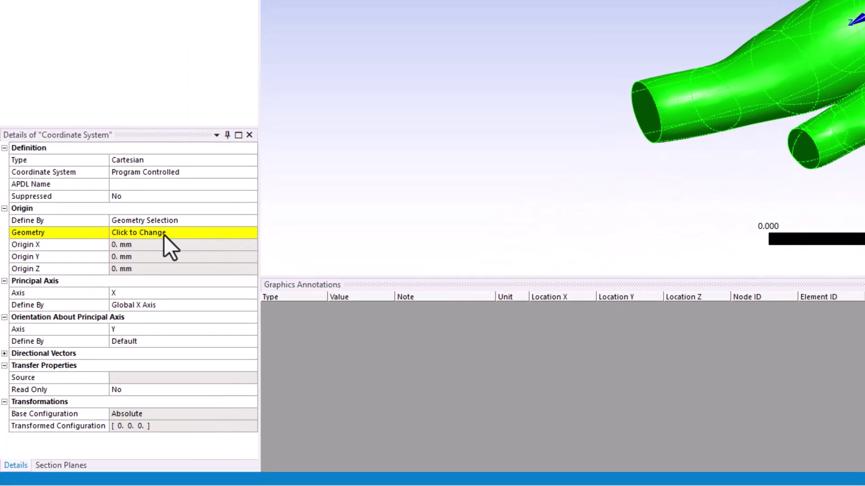
pyautogui.click(164, 235)
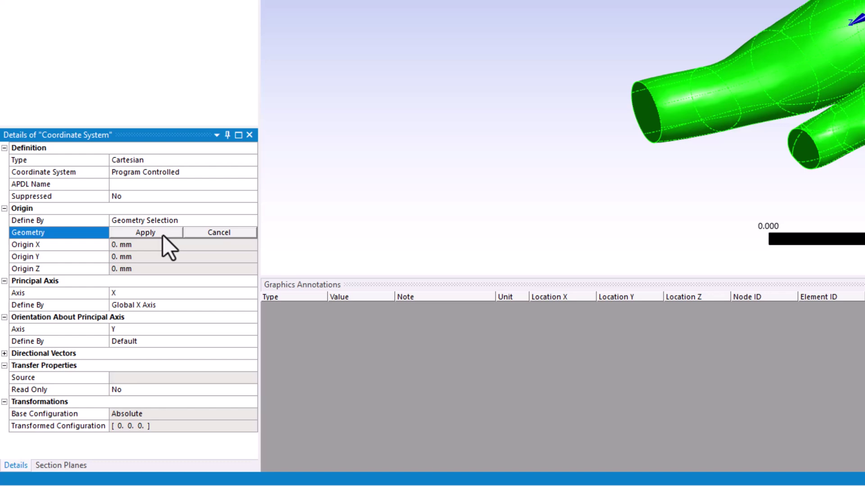
pyautogui.click(163, 235)
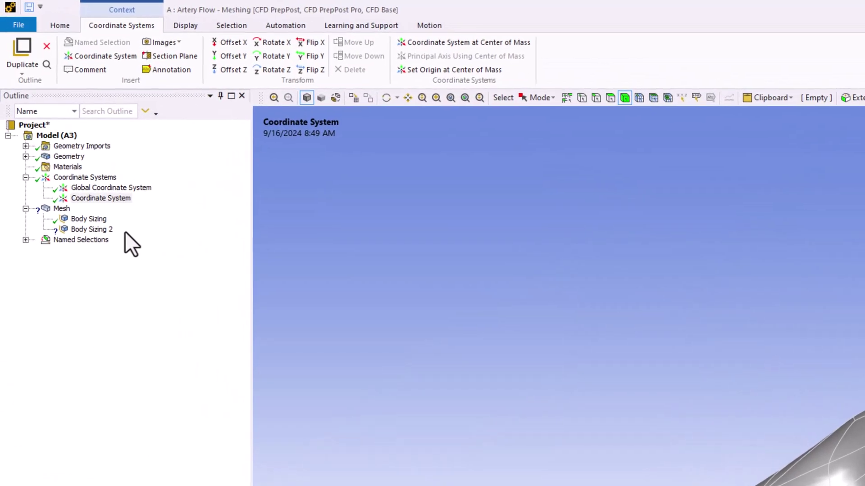
# Step: Centre Body Sizing 2's sphere on the new Coordinate System, with 12 mm radius and 0.5 mm elements
pyautogui.click(104, 230)
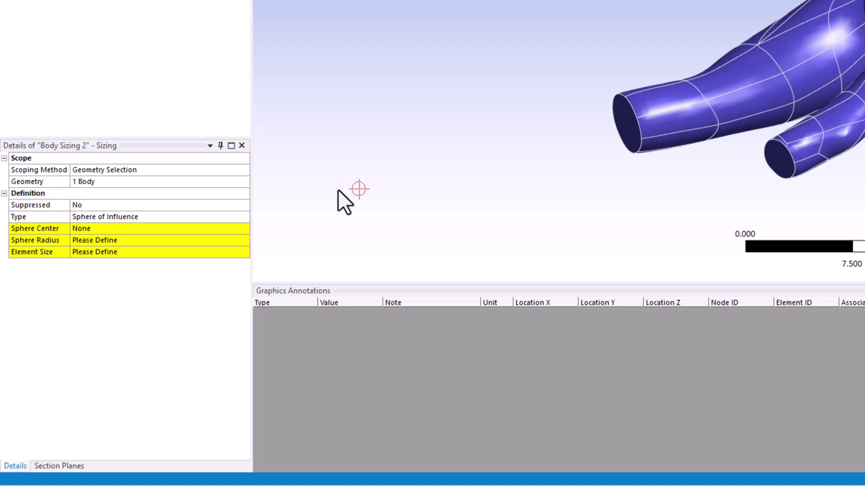
pyautogui.click(159, 228)
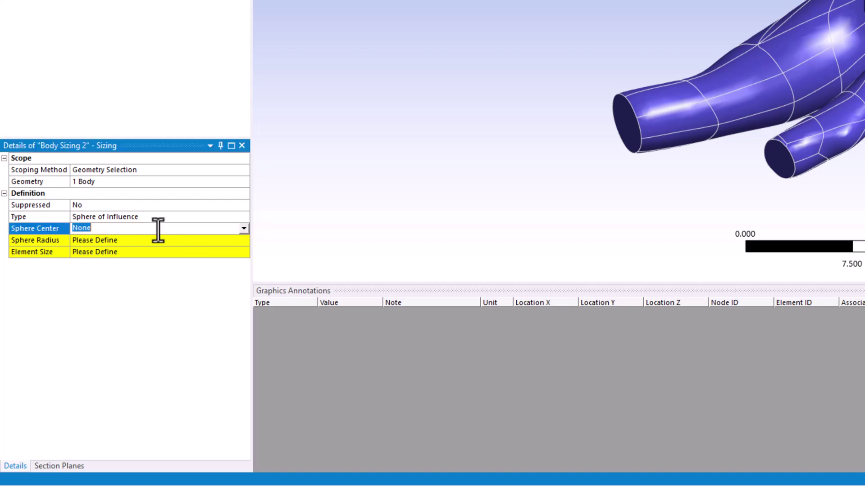
pyautogui.click(243, 228)
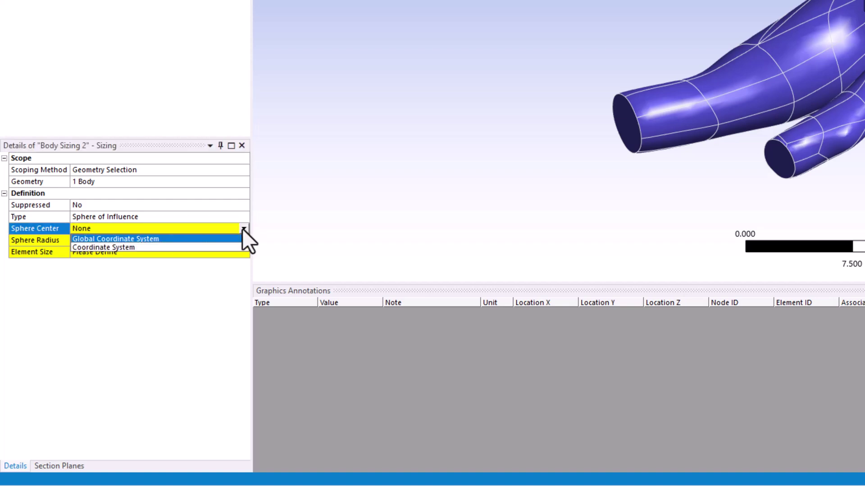
pyautogui.click(226, 247)
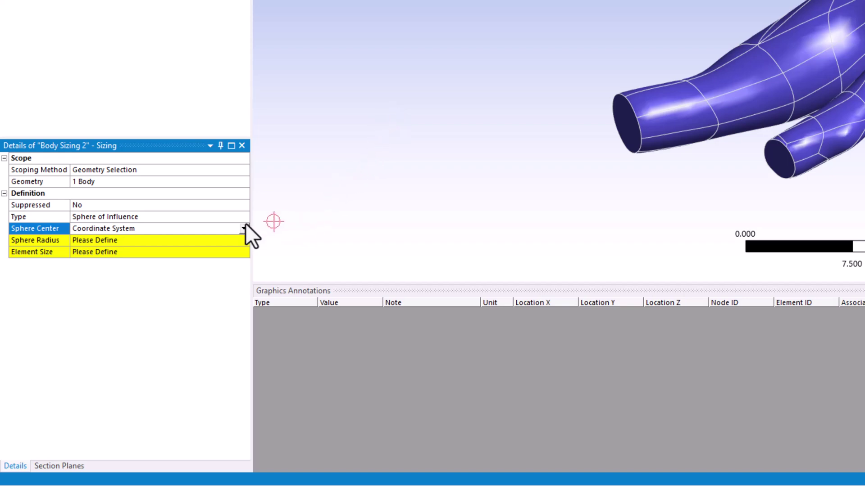
pyautogui.click(154, 241)
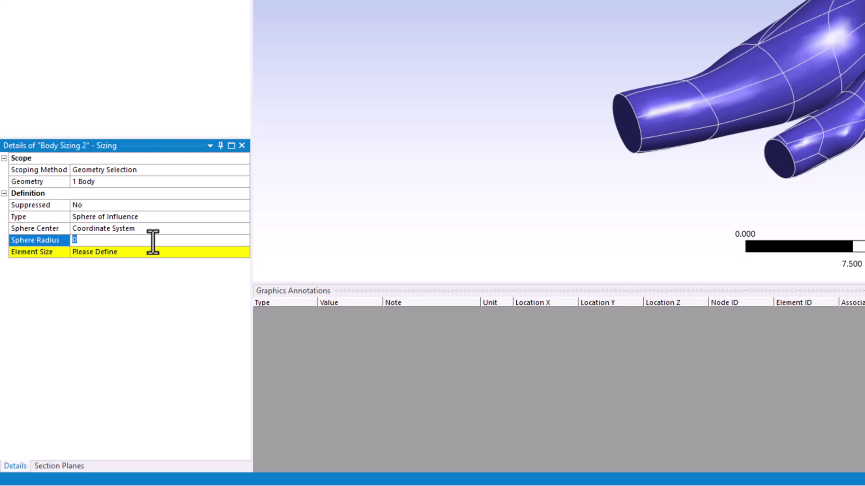
pyautogui.write('12')
pyautogui.press('Return')
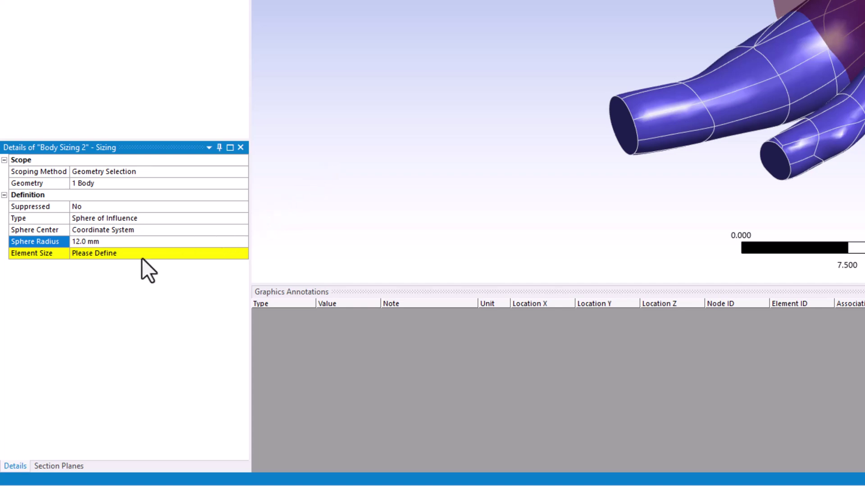
pyautogui.click(184, 253)
pyautogui.write('.')
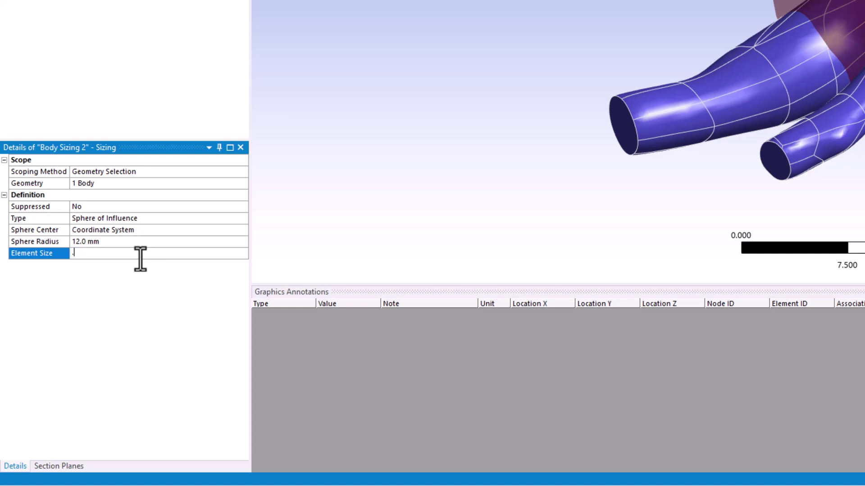
pyautogui.write('5')
pyautogui.press('Return')
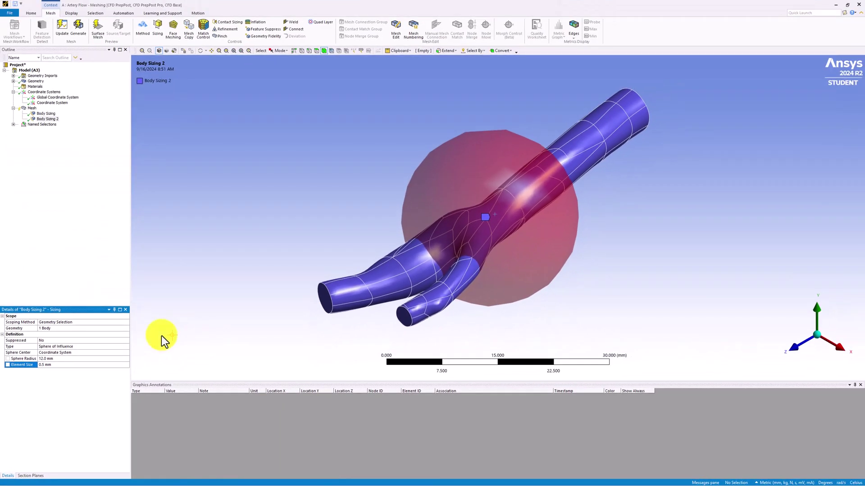
pyautogui.click(162, 336)
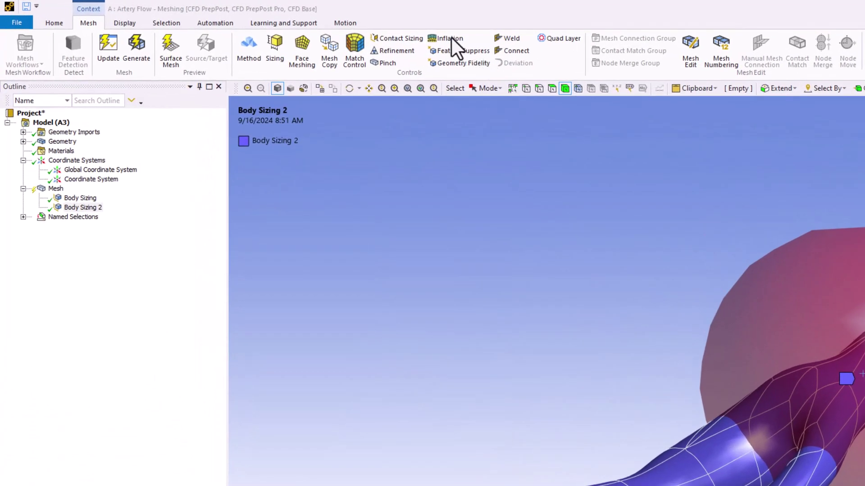
# Step: Add an Inflation control scoped to the artery body
pyautogui.click(451, 38)
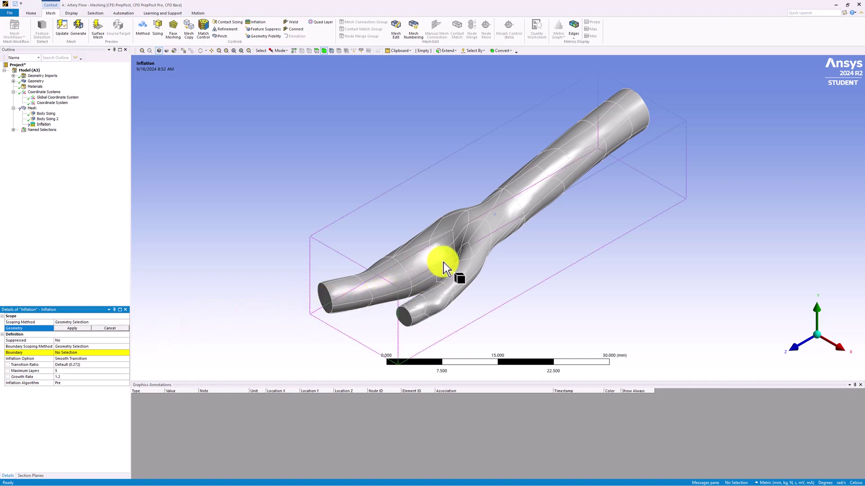
pyautogui.click(463, 243)
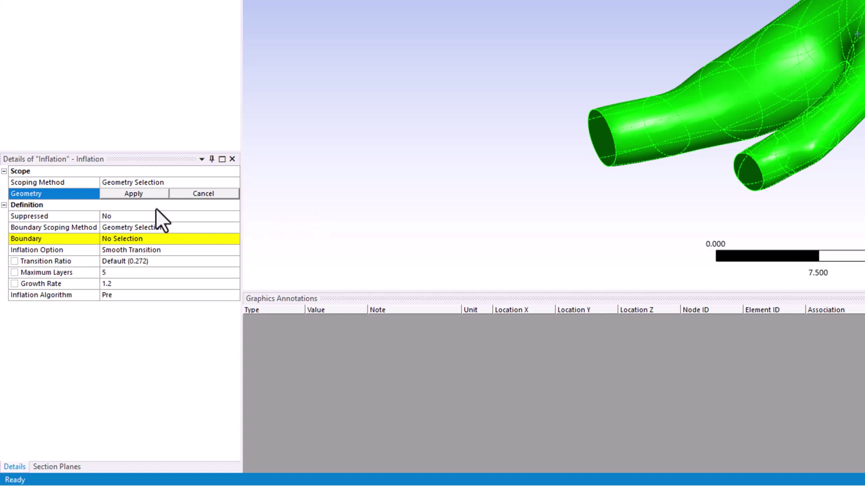
pyautogui.click(135, 194)
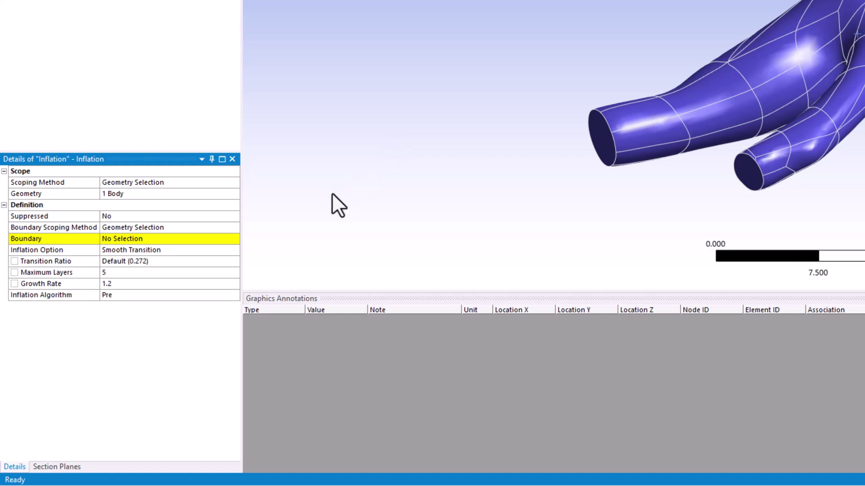
# Step: Scope the inflation boundary to the 'wall' named selection
pyautogui.click(197, 228)
pyautogui.click(234, 227)
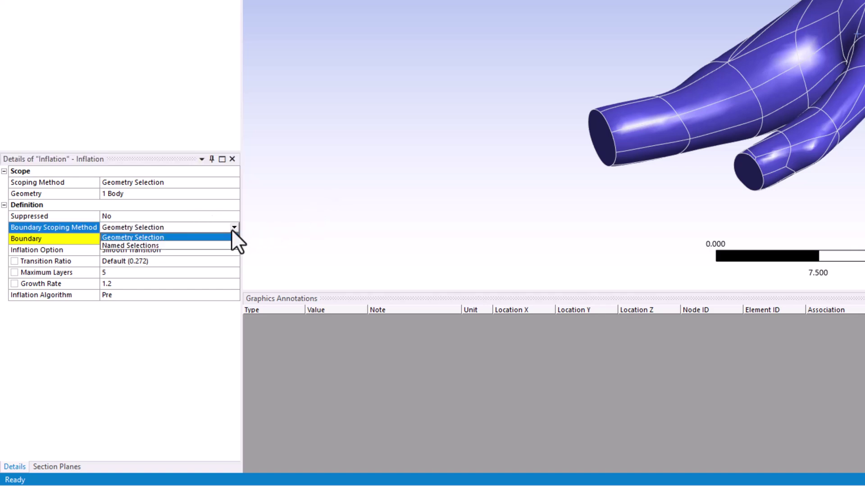
pyautogui.click(211, 246)
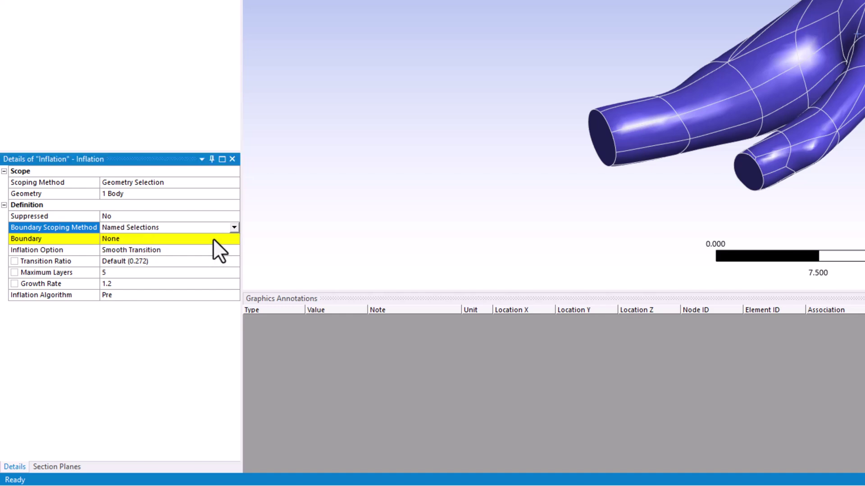
pyautogui.click(212, 238)
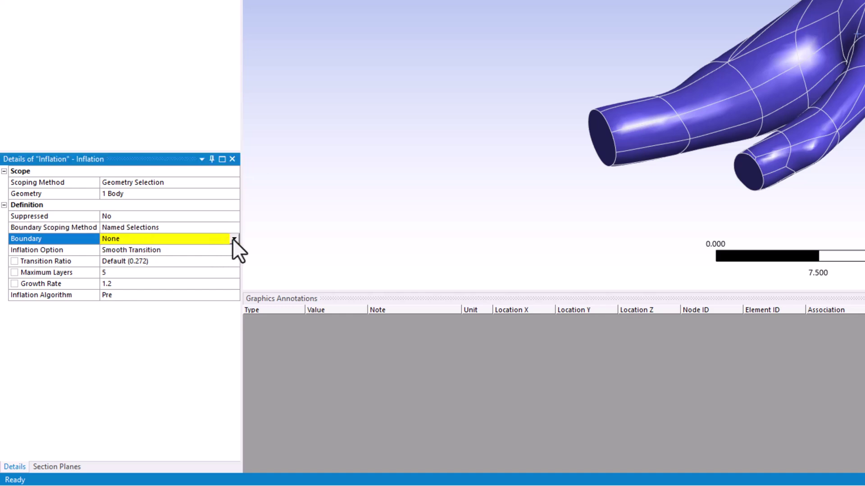
pyautogui.click(233, 239)
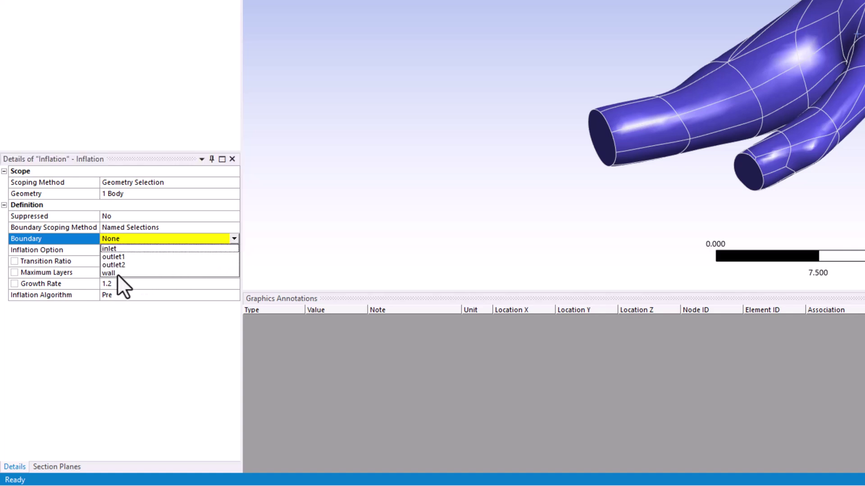
pyautogui.click(174, 272)
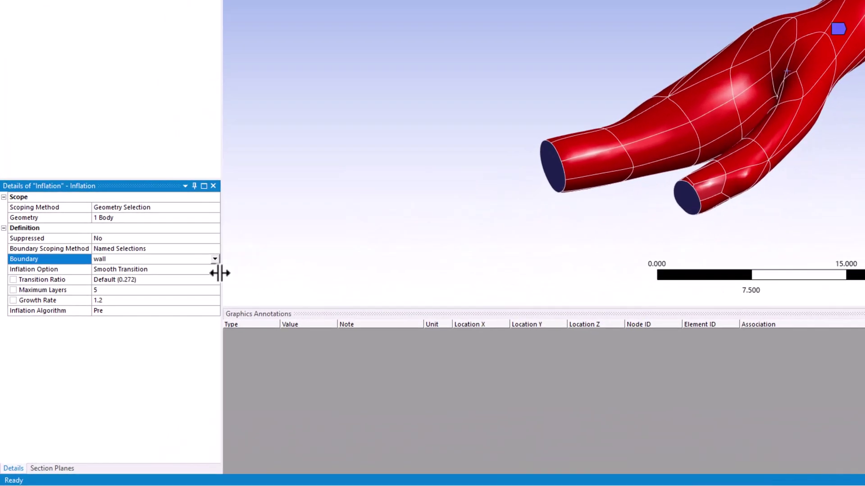
# Step: Switch the inflation option to Total Thickness with a 0.6 mm maximum thickness
pyautogui.click(204, 270)
pyautogui.click(216, 270)
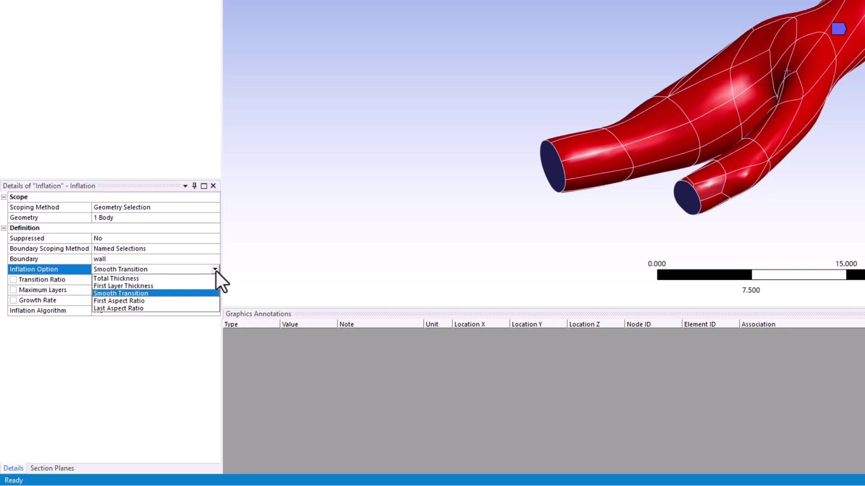
pyautogui.click(206, 279)
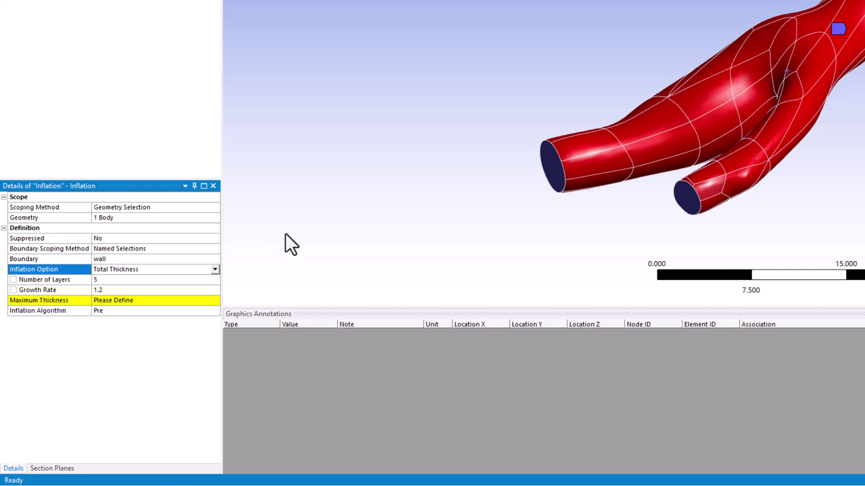
pyautogui.click(131, 300)
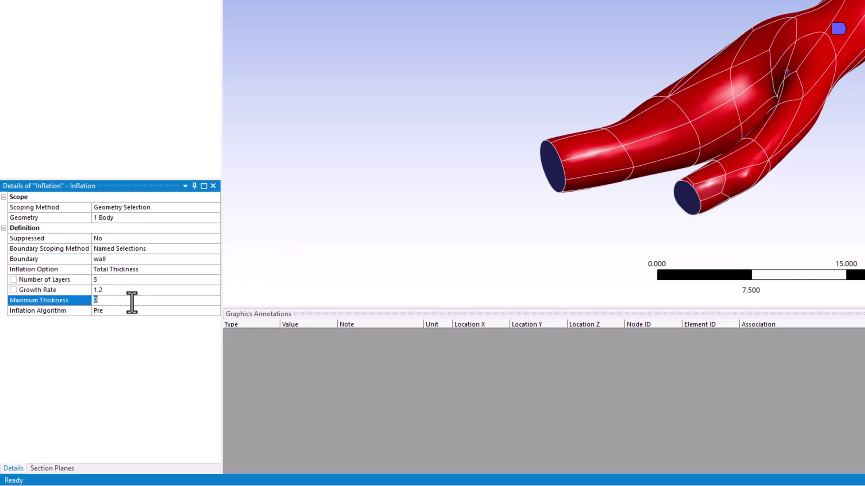
pyautogui.write('.6')
pyautogui.press('Return')
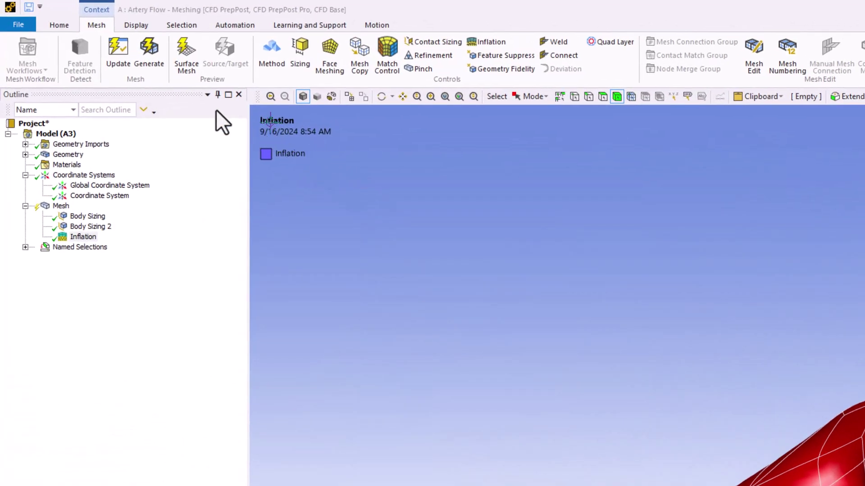
# Step: Regenerate the mesh with the new inflation settings and display the refined artery mesh
pyautogui.click(119, 63)
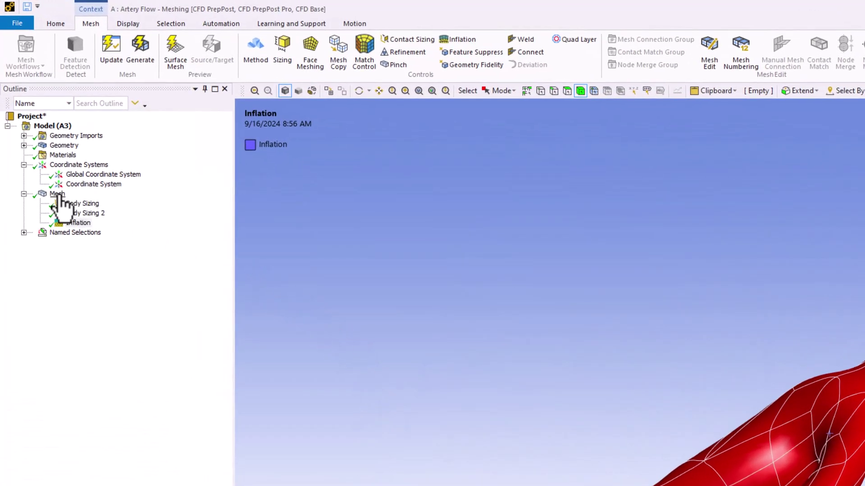
pyautogui.click(57, 194)
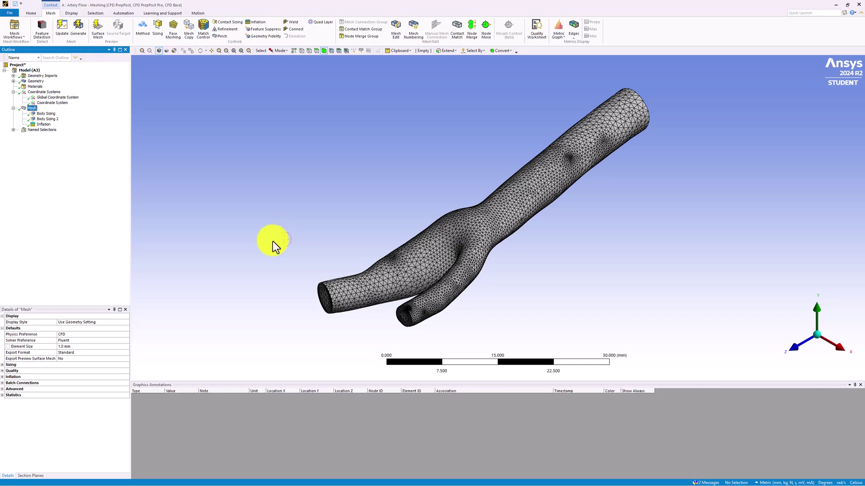
pyautogui.moveTo(270, 253); pyautogui.dragTo(368, 217, button='middle')
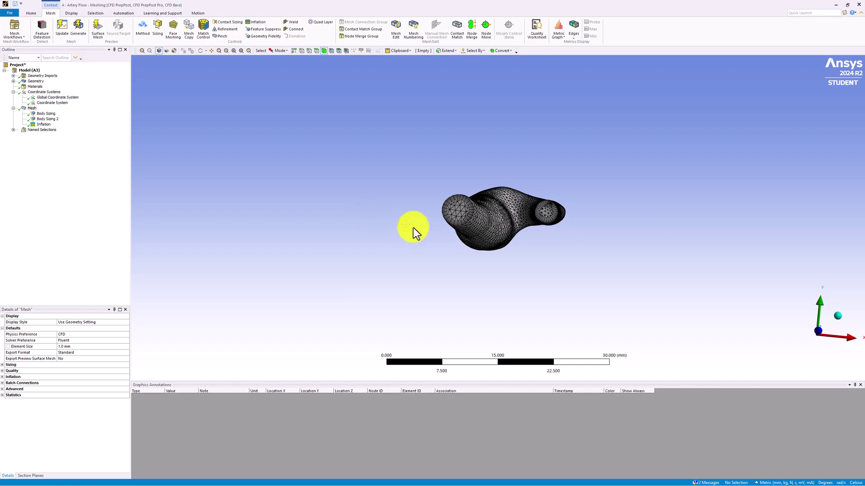
pyautogui.scroll(3, 450, 209)
pyautogui.scroll(5, 357, 193)
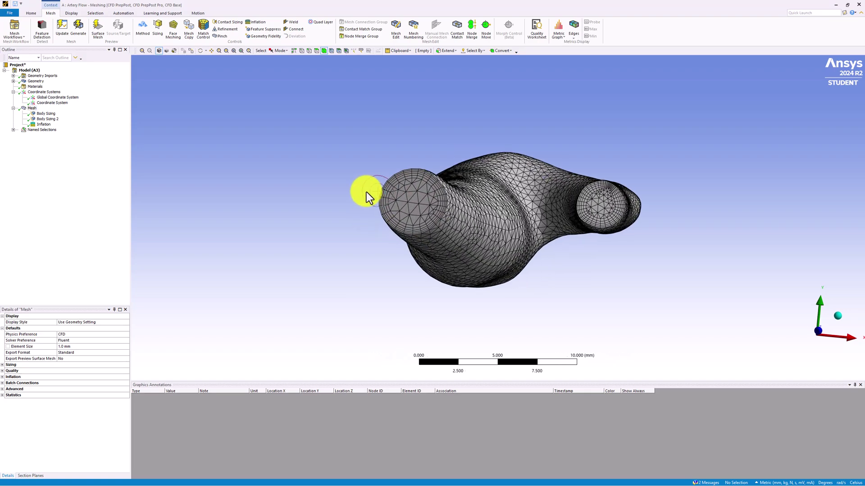
pyautogui.moveTo(299, 189); pyautogui.dragTo(303, 203, button='middle')
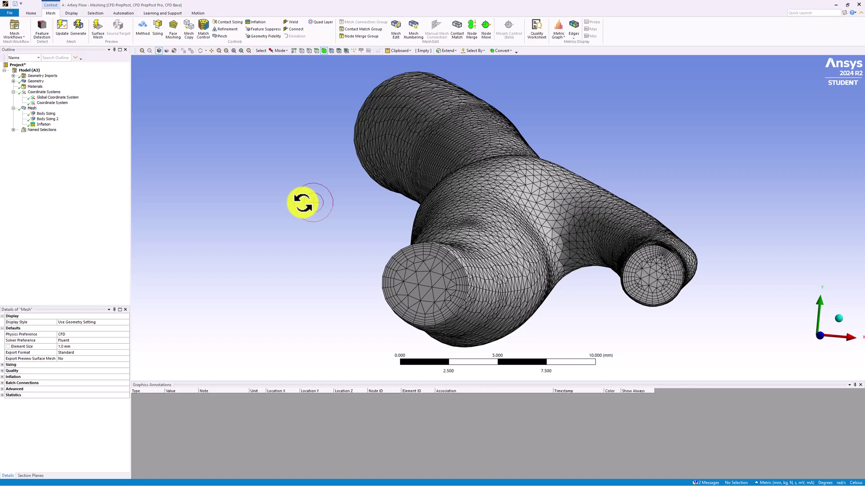
pyautogui.moveTo(302, 203); pyautogui.dragTo(303, 203, button='middle')
pyautogui.moveTo(421, 251); pyautogui.dragTo(451, 297)
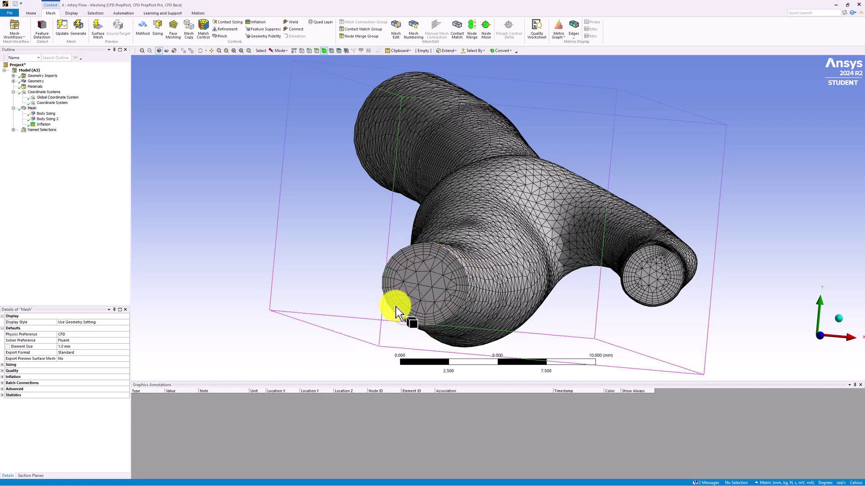
pyautogui.click(307, 268)
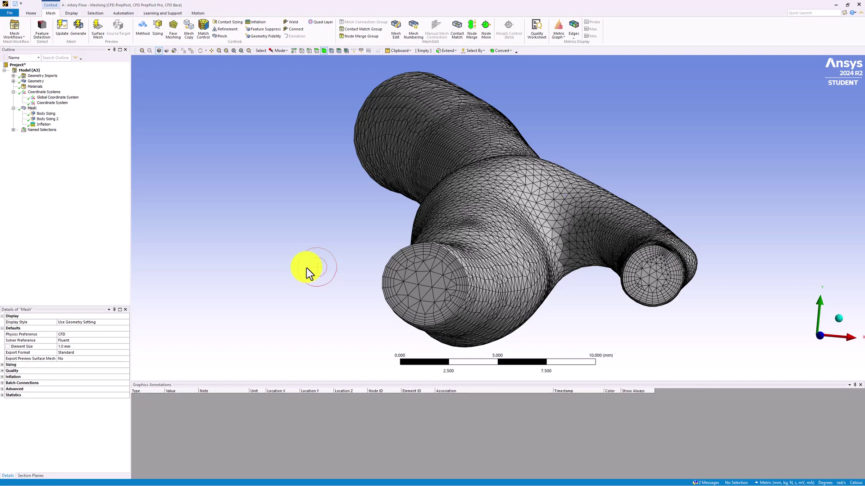
pyautogui.scroll(-5, 306, 268)
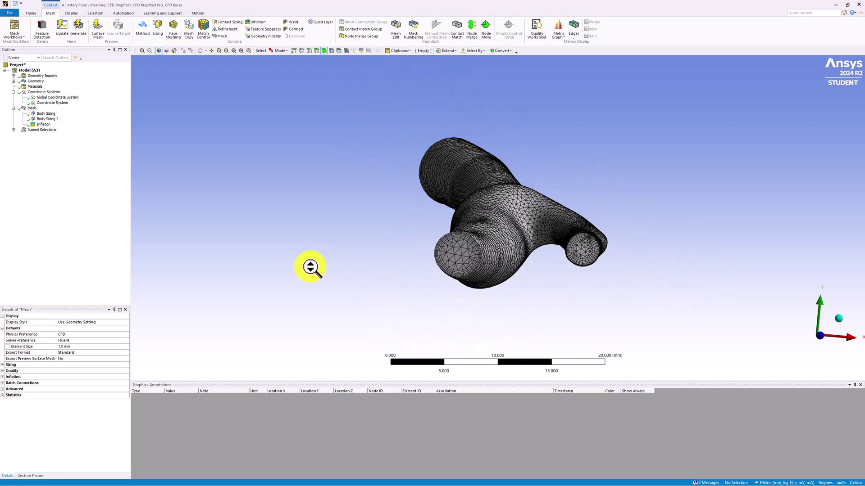
pyautogui.moveTo(334, 212); pyautogui.dragTo(329, 288, button='middle')
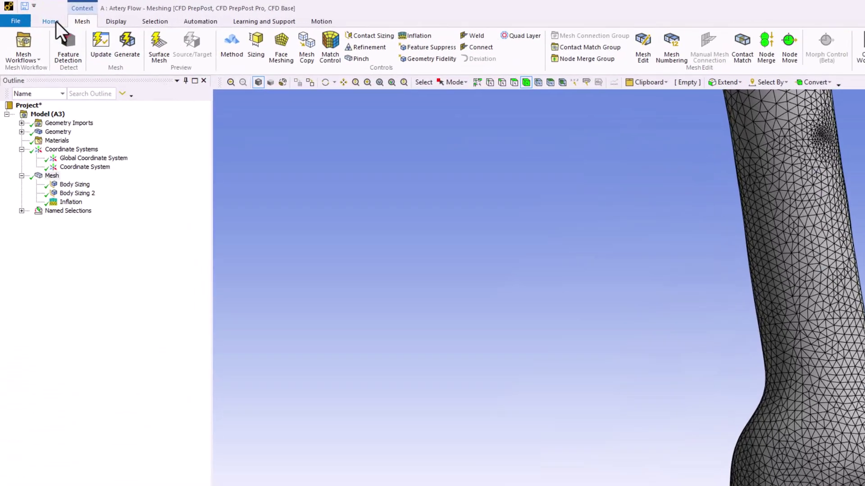
# Step: Cut across the upper vessel trunk with a section plane, then orbit and zoom onto the cut face
pyautogui.click(55, 21)
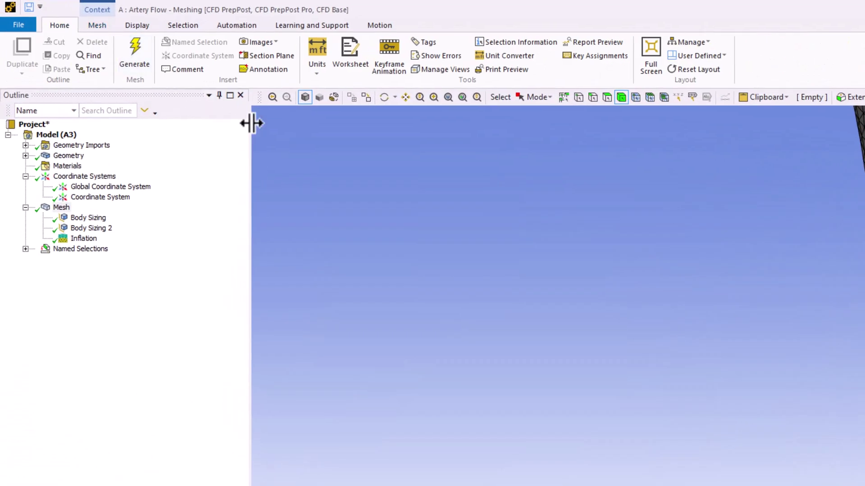
pyautogui.click(283, 57)
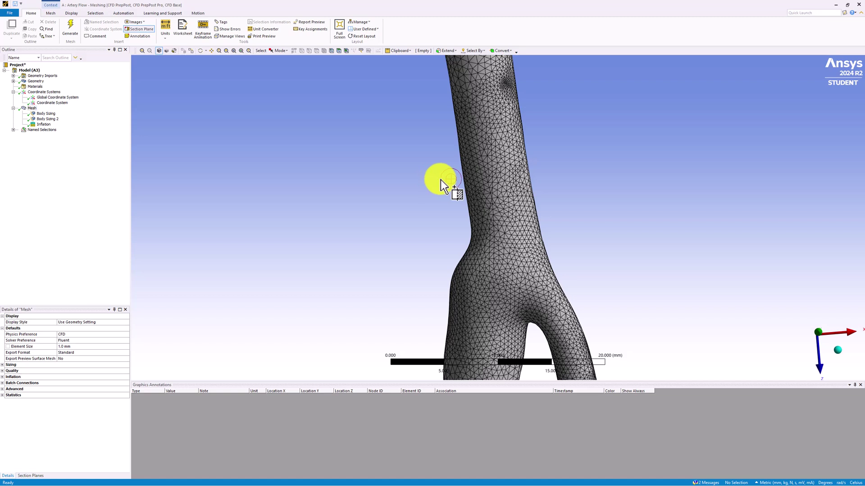
pyautogui.moveTo(441, 179)
pyautogui.mouseDown()
pyautogui.moveTo(580, 166)
pyautogui.moveTo(564, 162)
pyautogui.mouseUp()
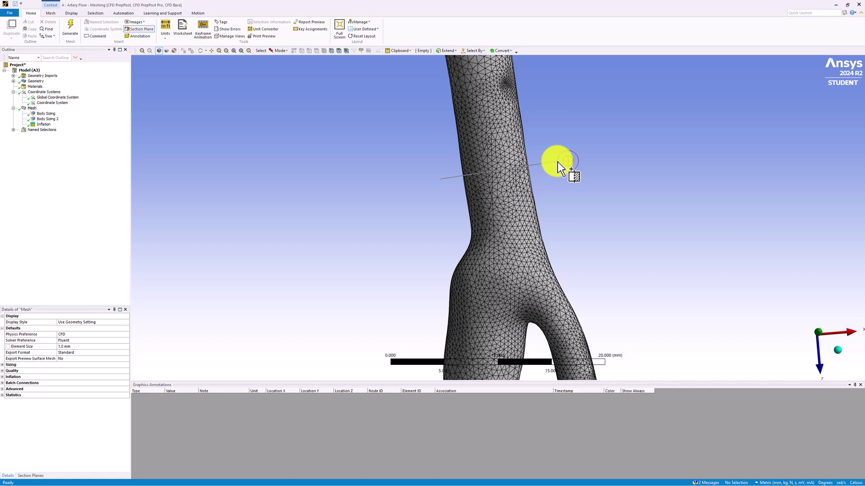
pyautogui.moveTo(557, 162); pyautogui.dragTo(556, 161)
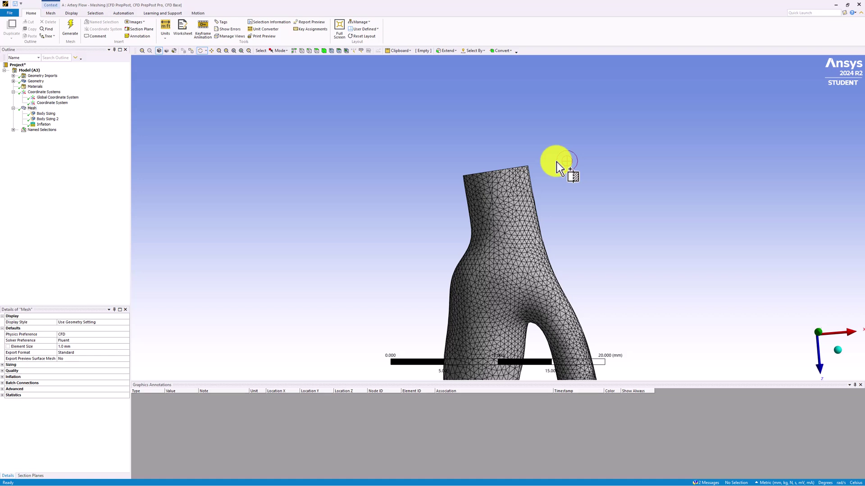
pyautogui.moveTo(556, 160); pyautogui.dragTo(497, 239)
pyautogui.scroll(5, 498, 243)
pyautogui.scroll(1, 498, 248)
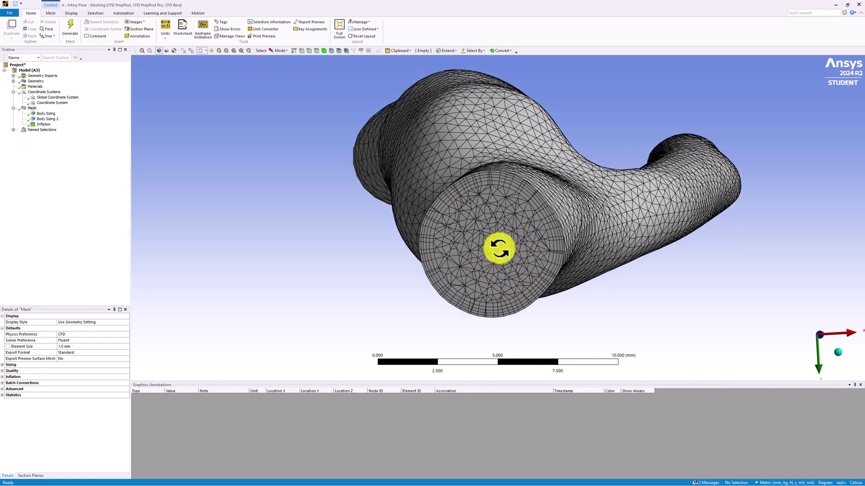
pyautogui.click(694, 311)
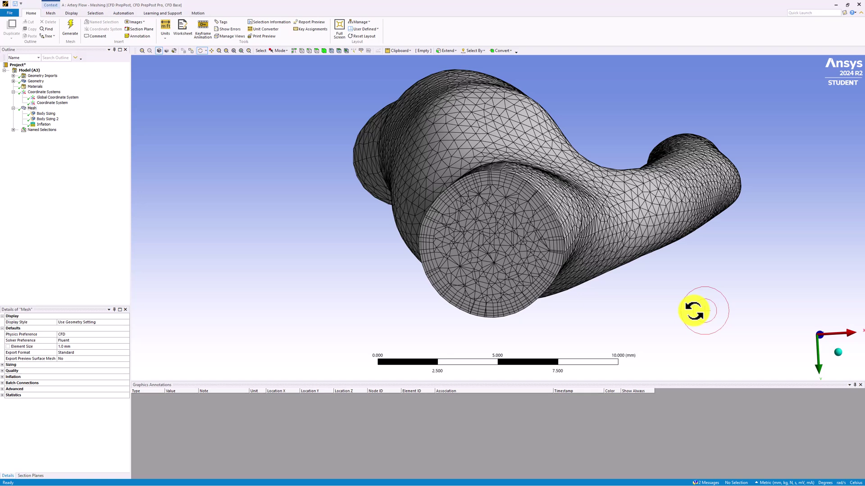
pyautogui.moveTo(693, 311); pyautogui.dragTo(604, 309)
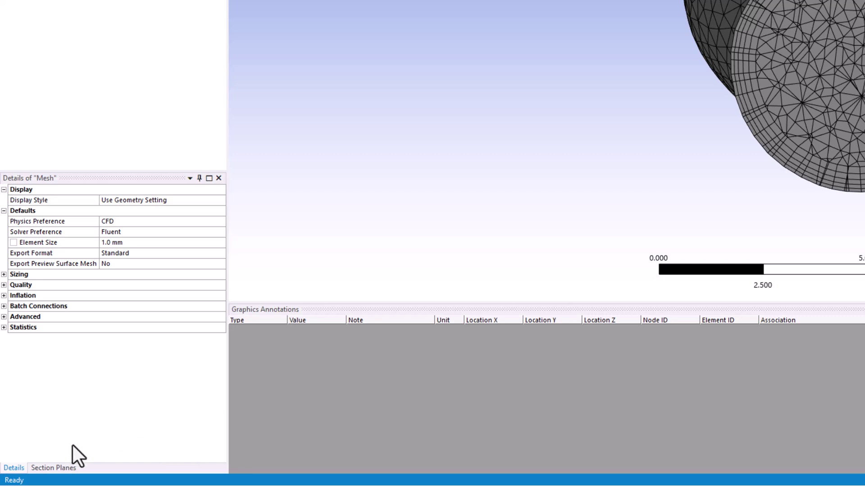
# Step: Turn off Section Plane 1 to show the full uncut artery mesh, then zoom out
pyautogui.click(55, 468)
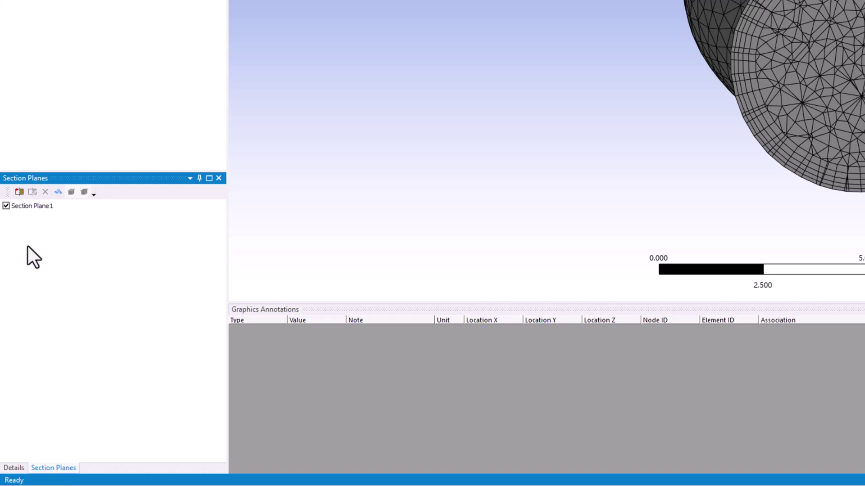
pyautogui.click(6, 205)
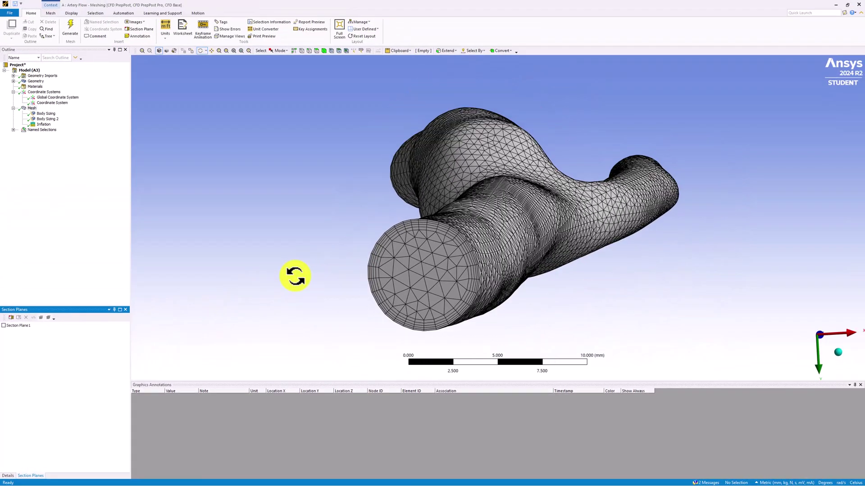
pyautogui.scroll(-3, 295, 275)
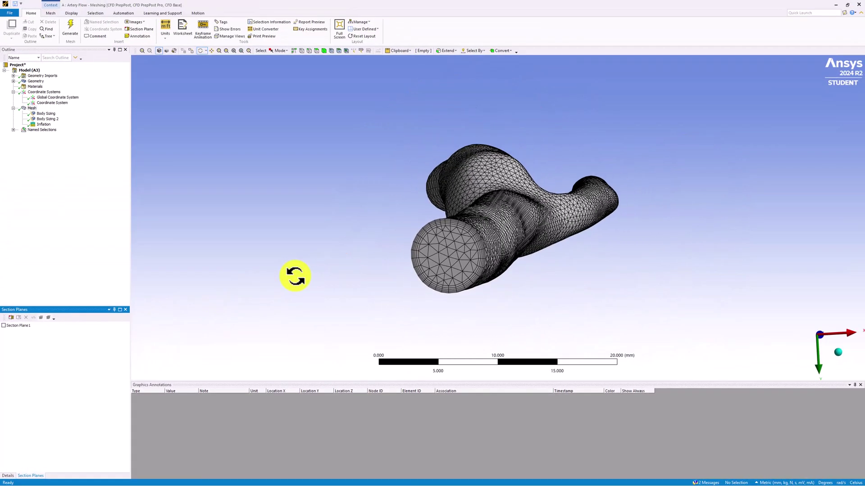